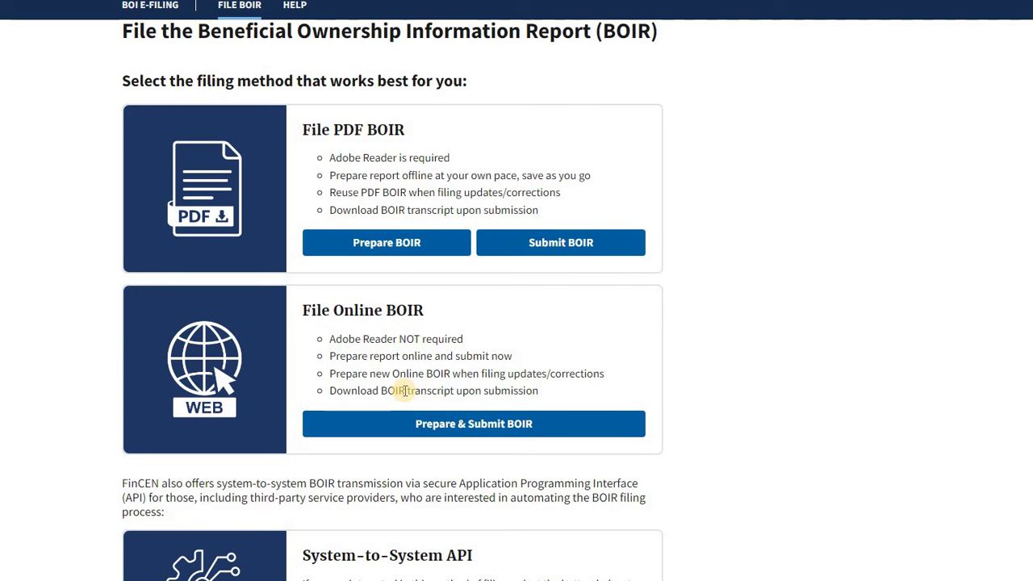
# Highlight the File PDF BOIR option on the filing-method page, then clear the selection and scroll back up.
pyautogui.moveTo(342, 130); pyautogui.dragTo(395, 134)
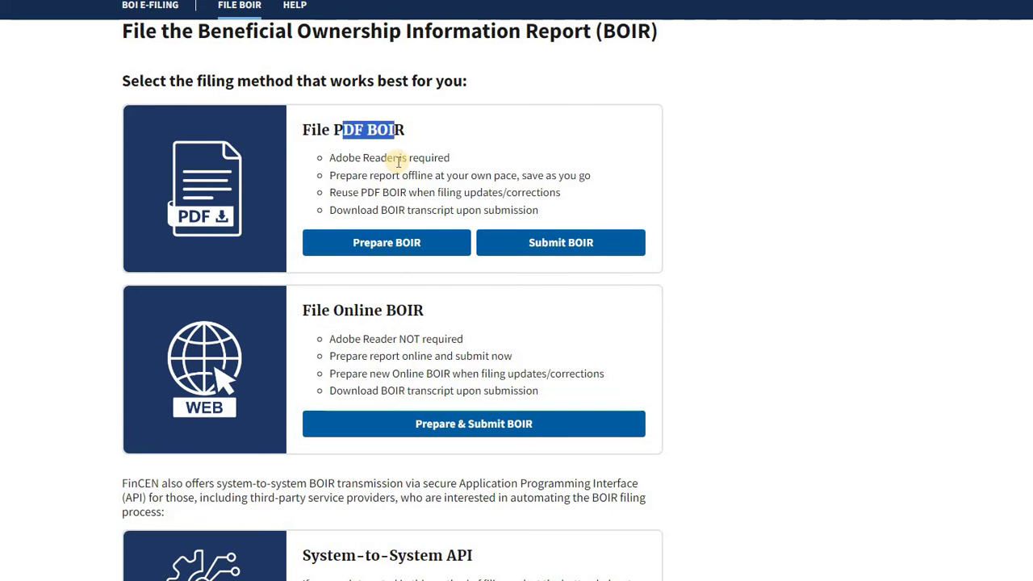
pyautogui.click(398, 161)
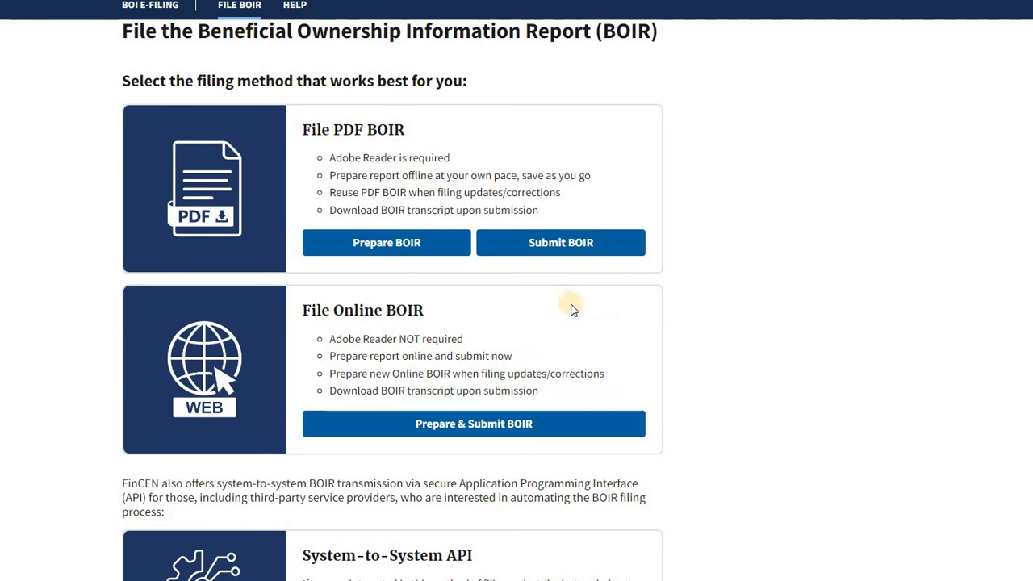
pyautogui.scroll(2, 570, 310)
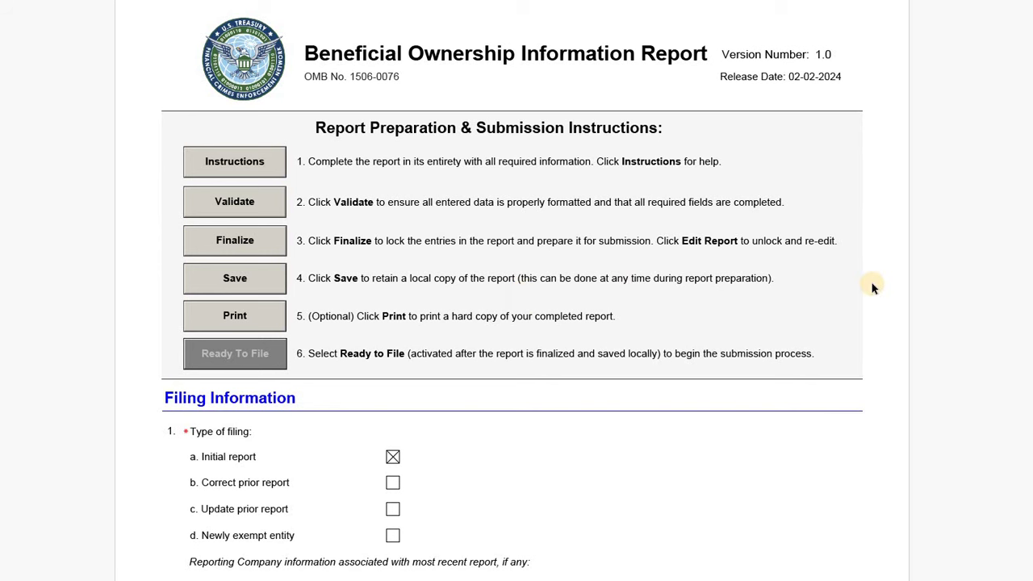
pyautogui.scroll(-5, 807, 284)
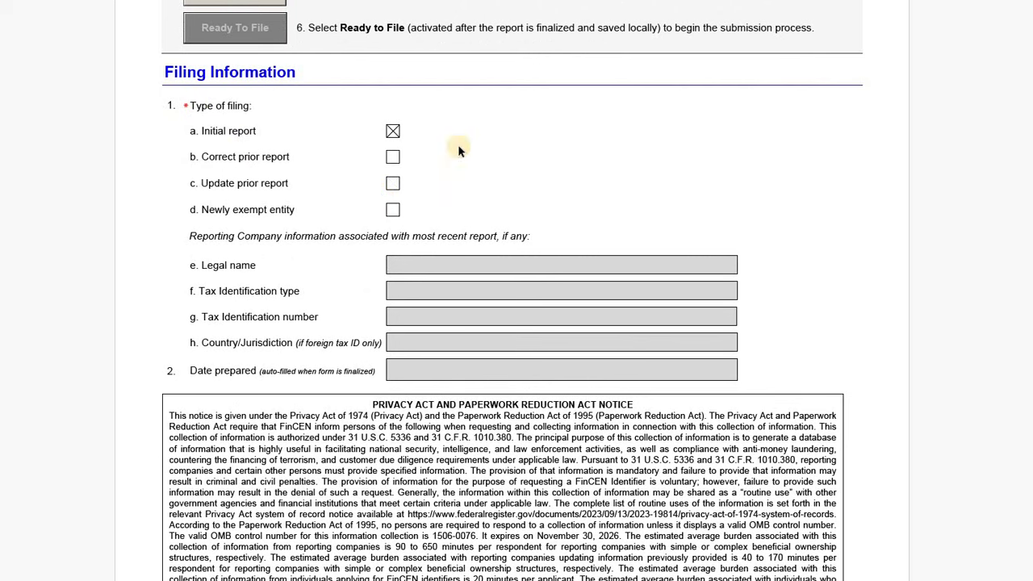
pyautogui.scroll(-8, 984, 226)
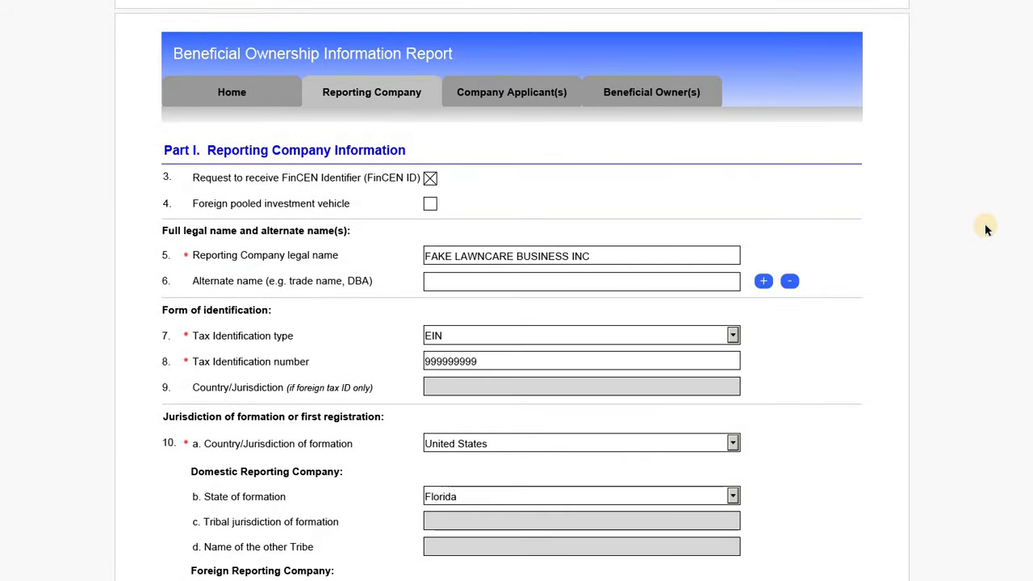
pyautogui.scroll(-1, 984, 230)
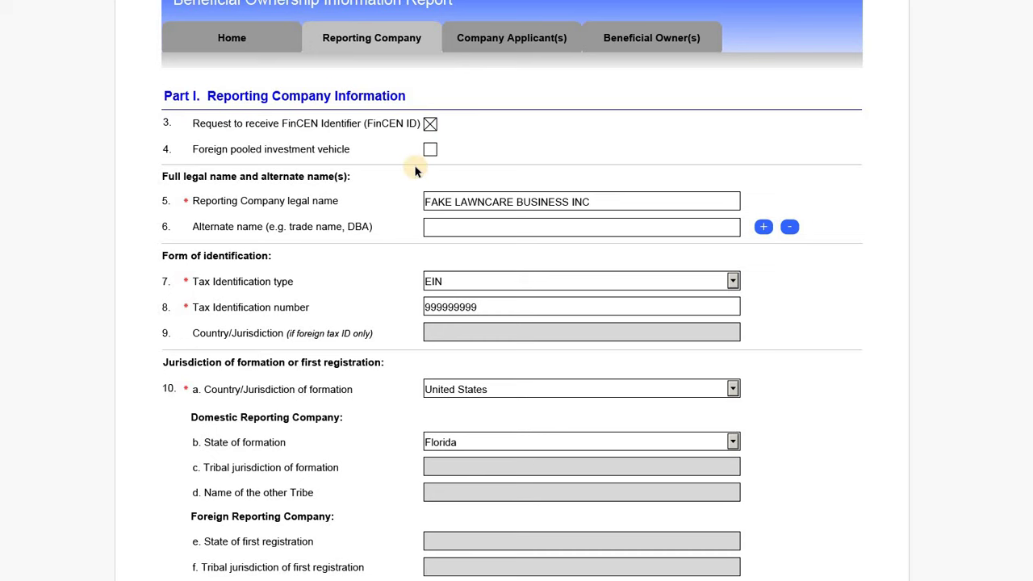
pyautogui.scroll(-1, 402, 170)
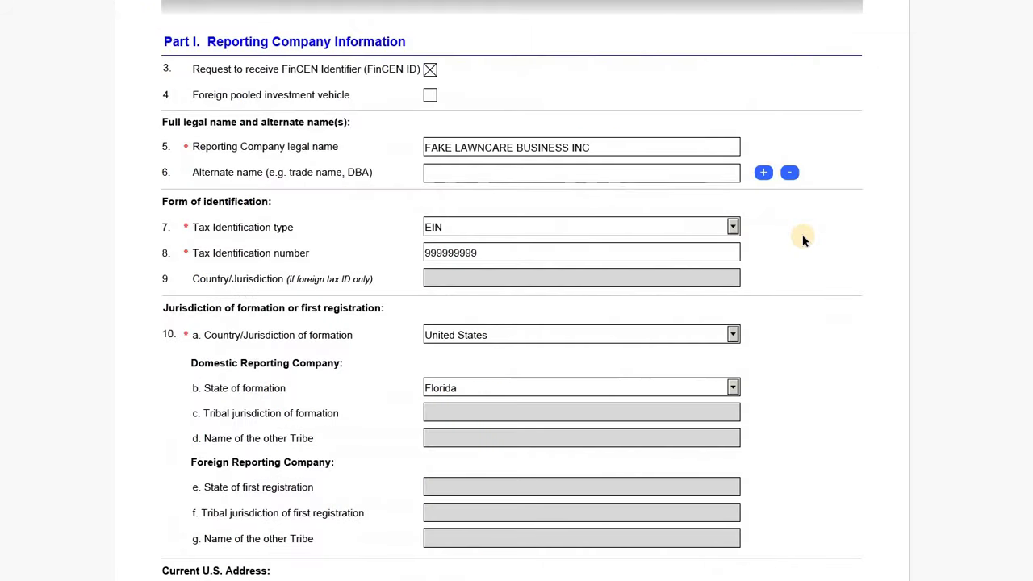
pyautogui.scroll(-1, 626, 121)
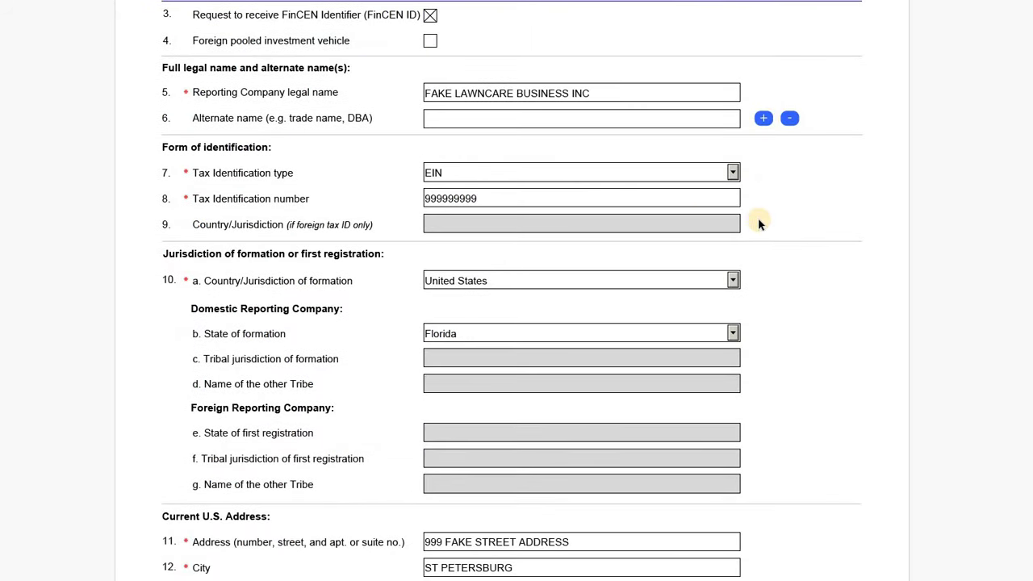
pyautogui.scroll(-1, 634, 310)
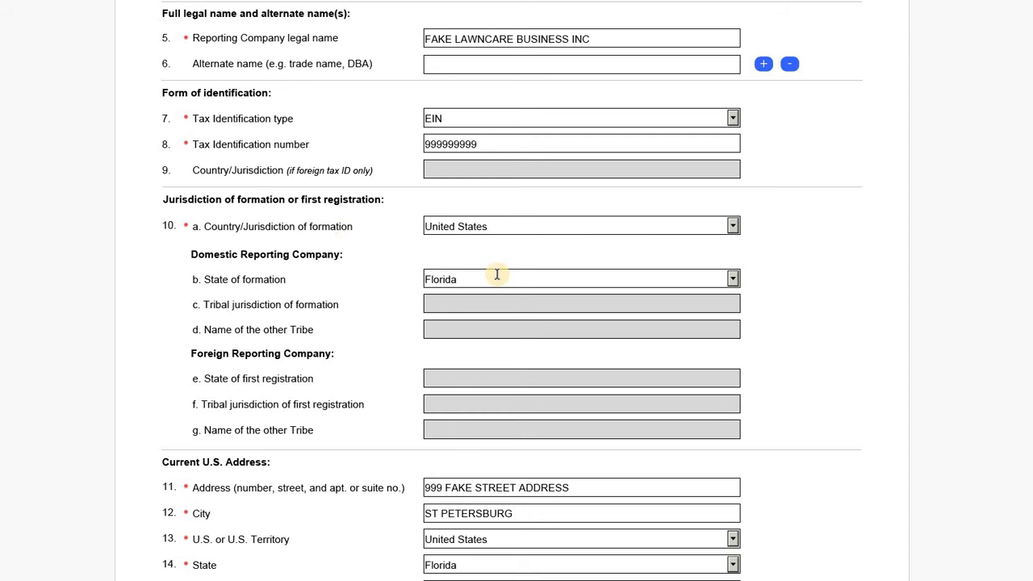
pyautogui.scroll(-3, 818, 297)
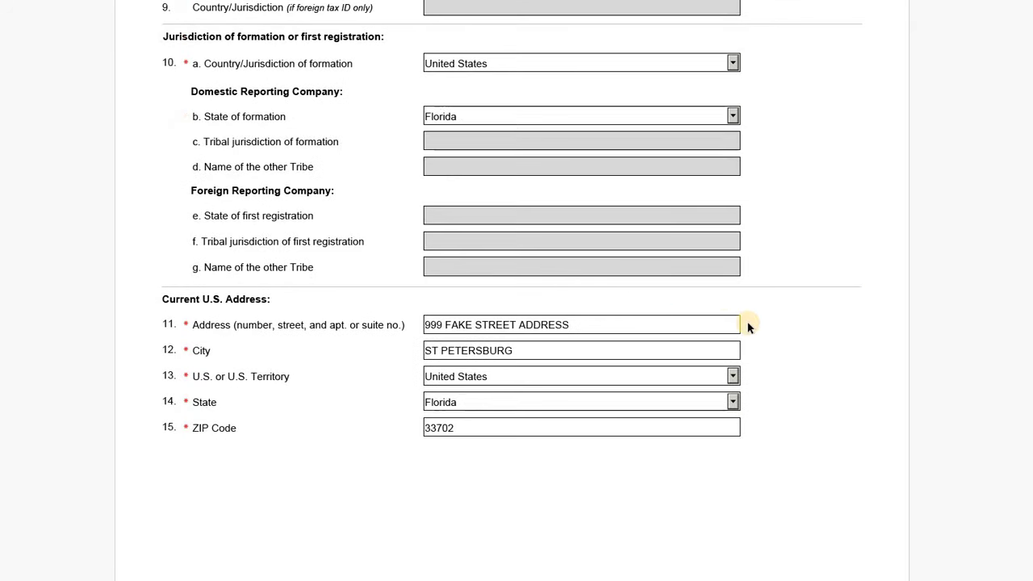
pyautogui.scroll(-1, 553, 293)
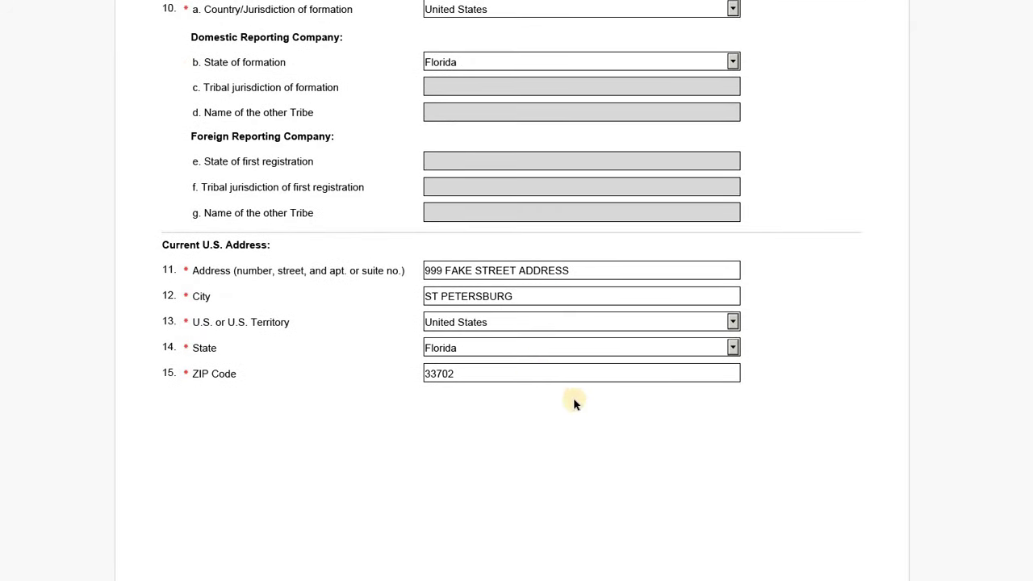
pyautogui.scroll(-10, 791, 344)
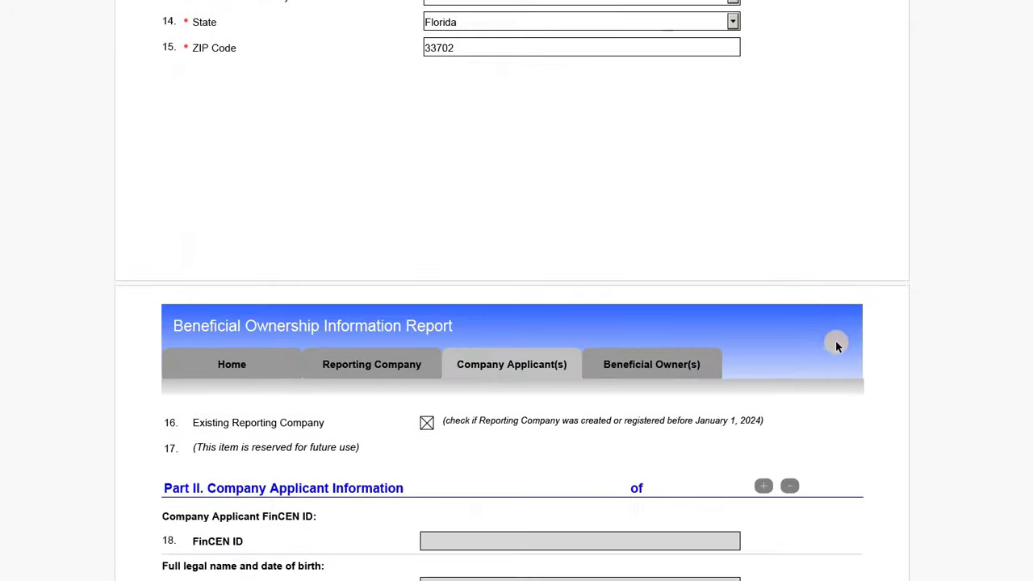
pyautogui.scroll(-2, 844, 339)
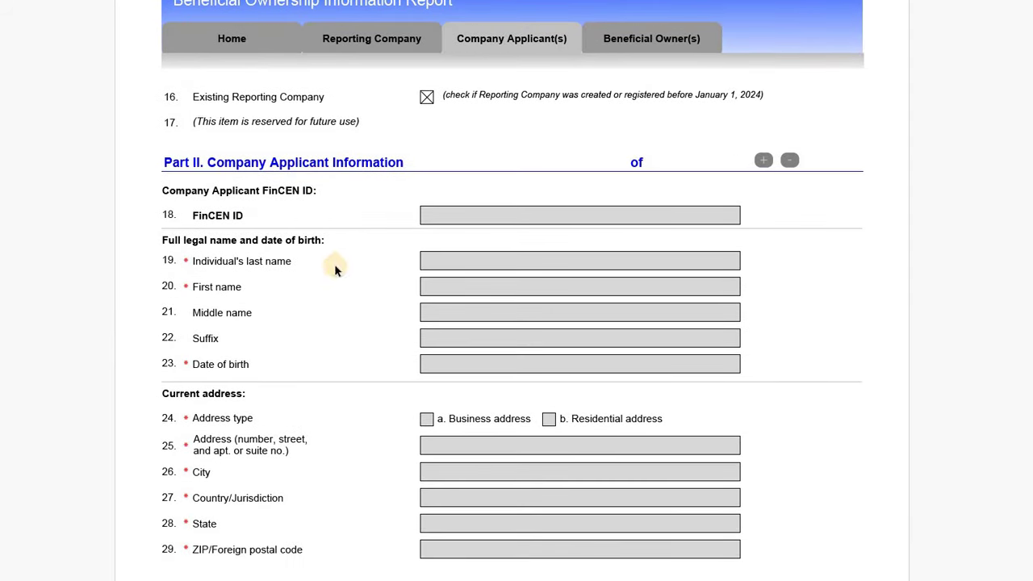
pyautogui.scroll(1, 266, 234)
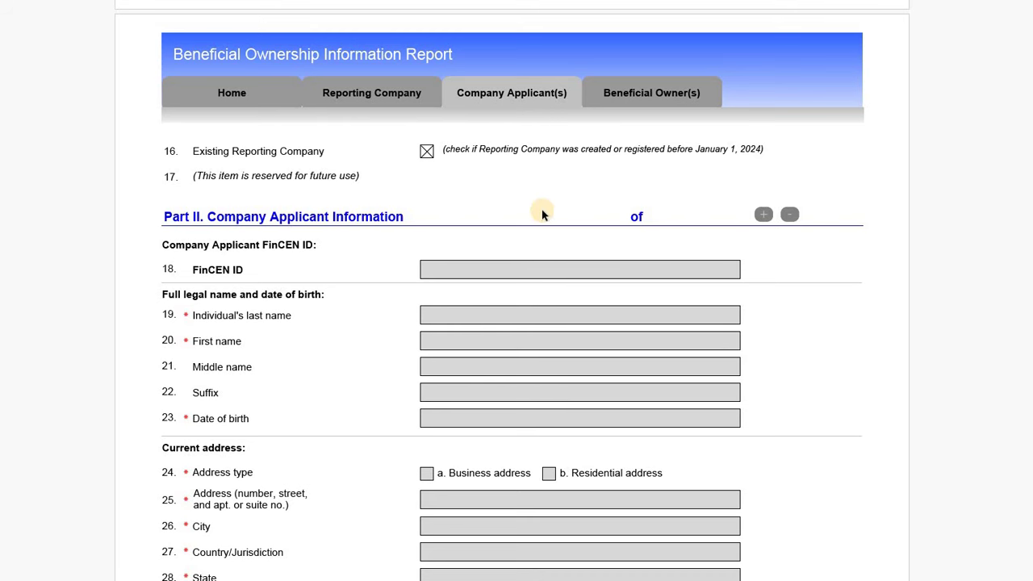
pyautogui.scroll(-2, 564, 433)
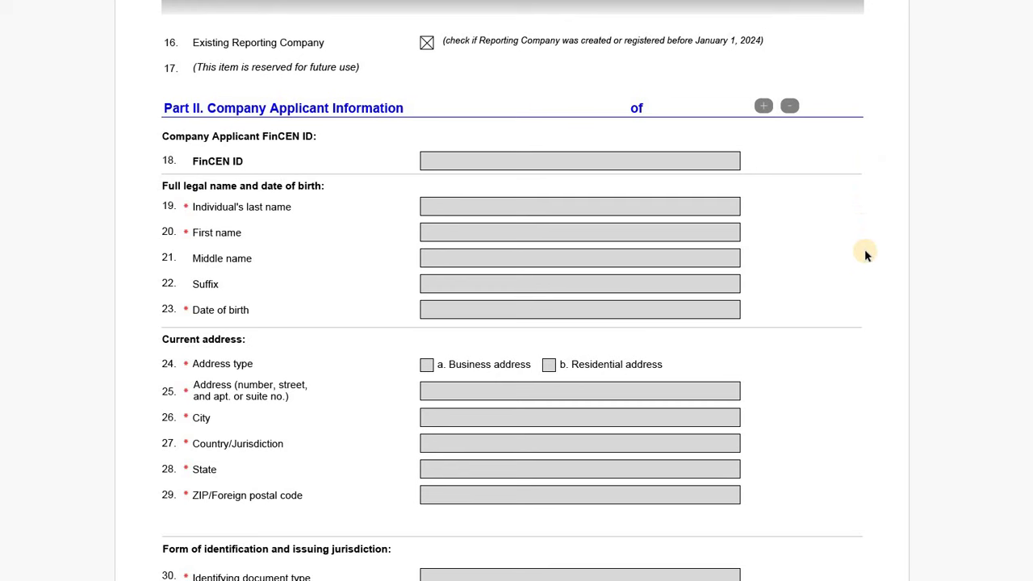
pyautogui.scroll(-7, 866, 263)
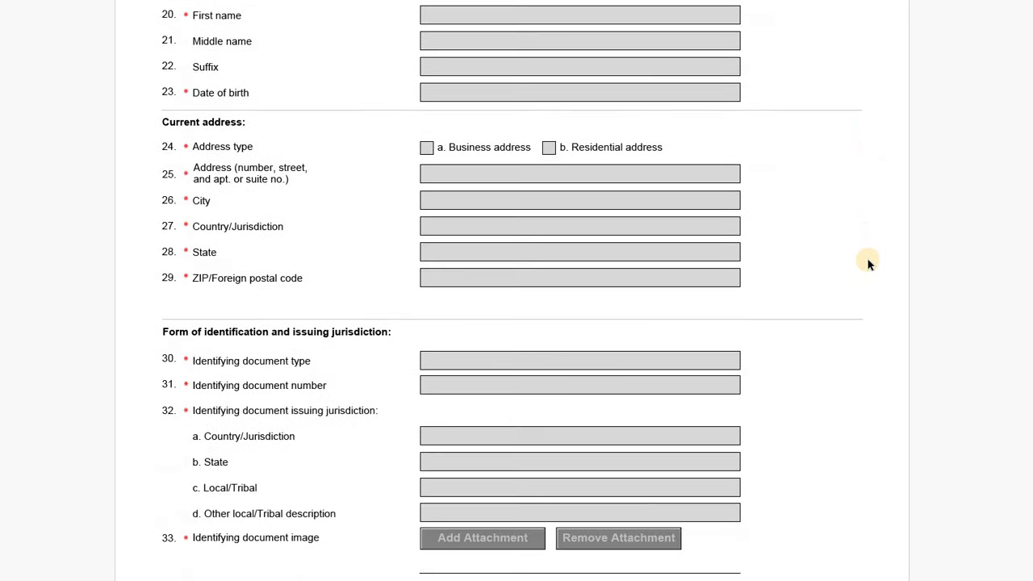
pyautogui.scroll(-6, 868, 259)
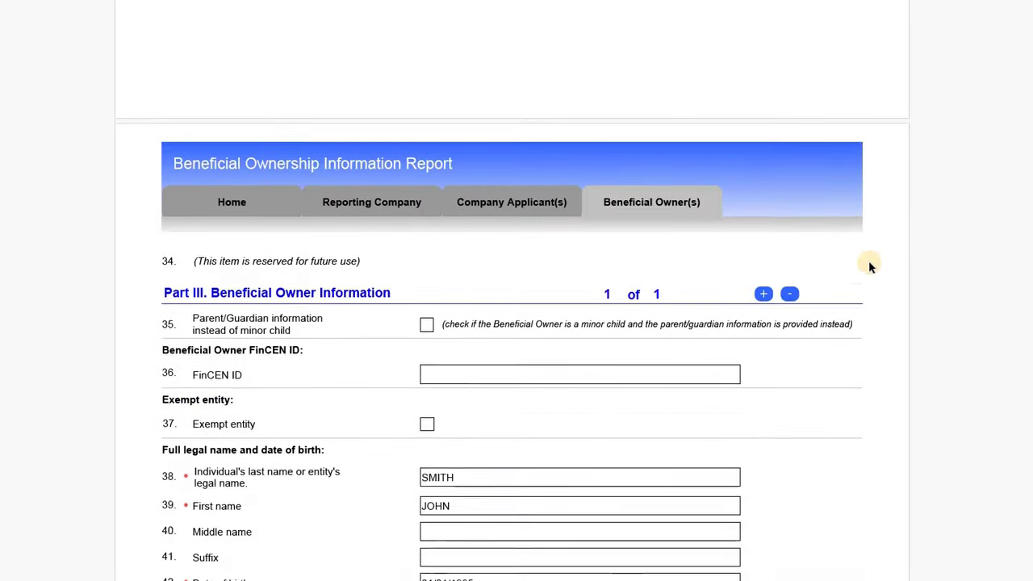
pyautogui.scroll(1, 869, 261)
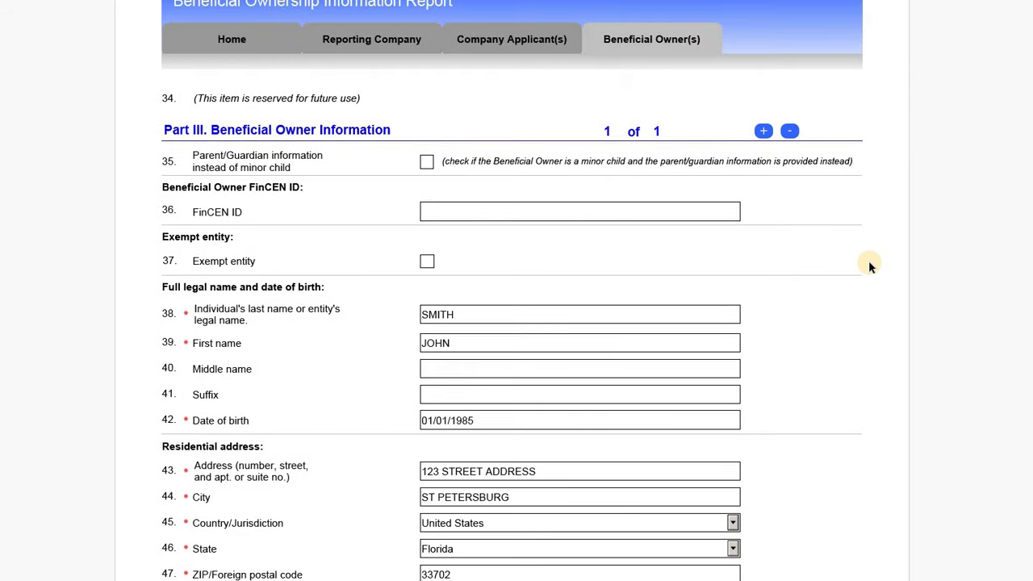
pyautogui.scroll(-1, 868, 261)
pyautogui.scroll(1, 818, 274)
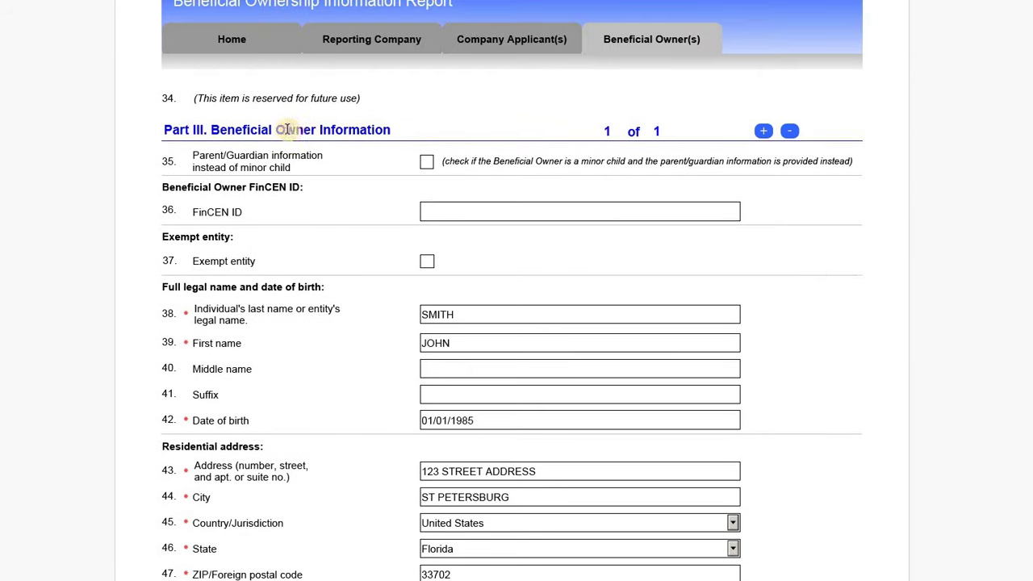
pyautogui.scroll(-3, 391, 500)
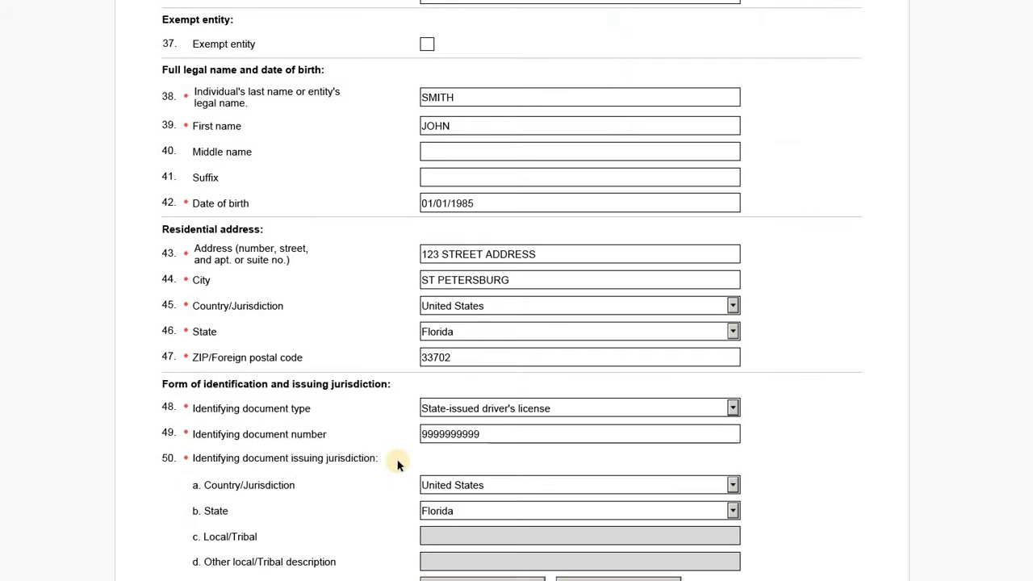
pyautogui.scroll(4, 369, 342)
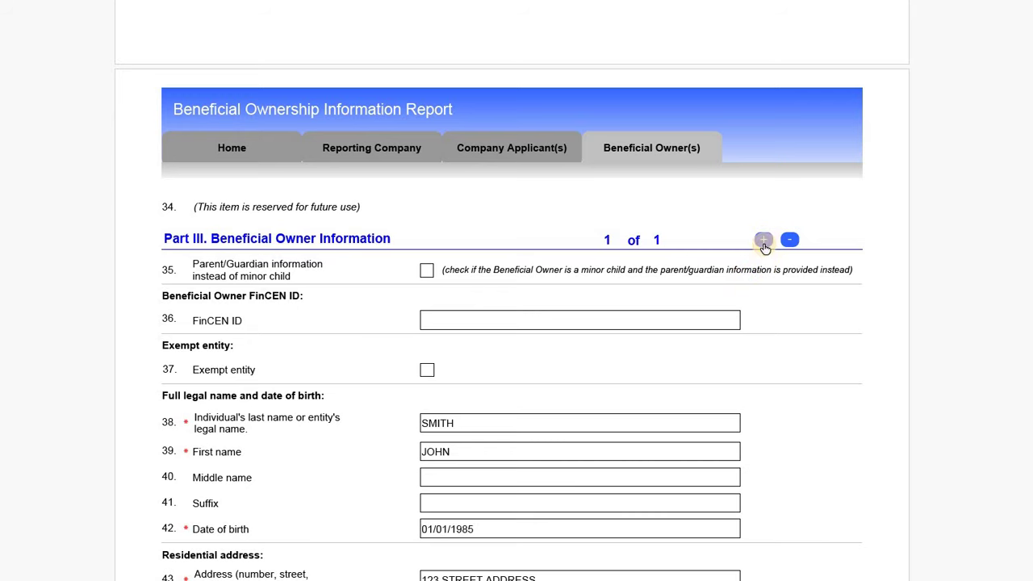
pyautogui.scroll(-10, 753, 343)
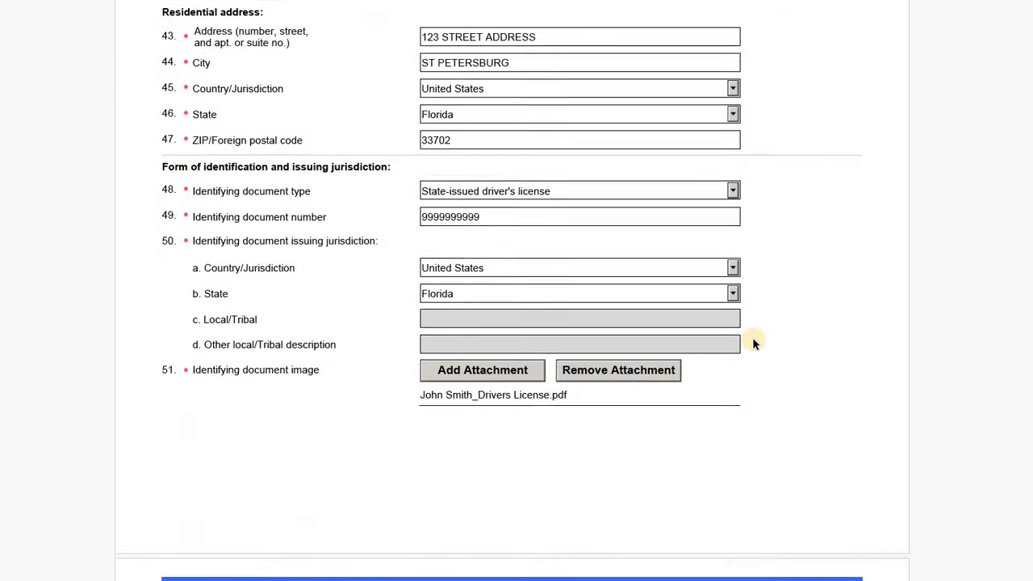
pyautogui.scroll(5, 753, 344)
pyautogui.scroll(3, 753, 344)
pyautogui.scroll(-1, 787, 331)
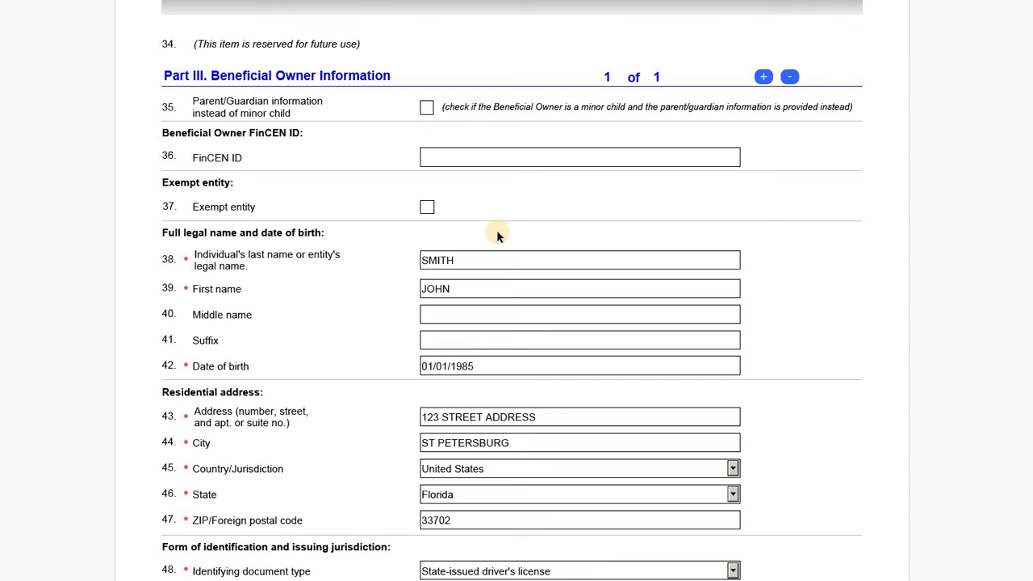
pyautogui.scroll(-2, 438, 185)
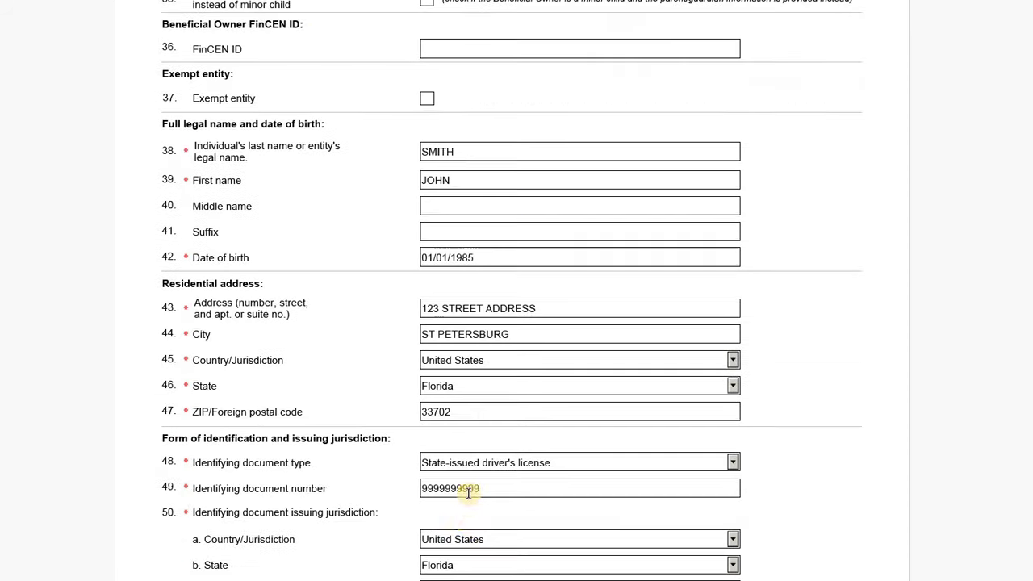
pyautogui.scroll(4, 468, 527)
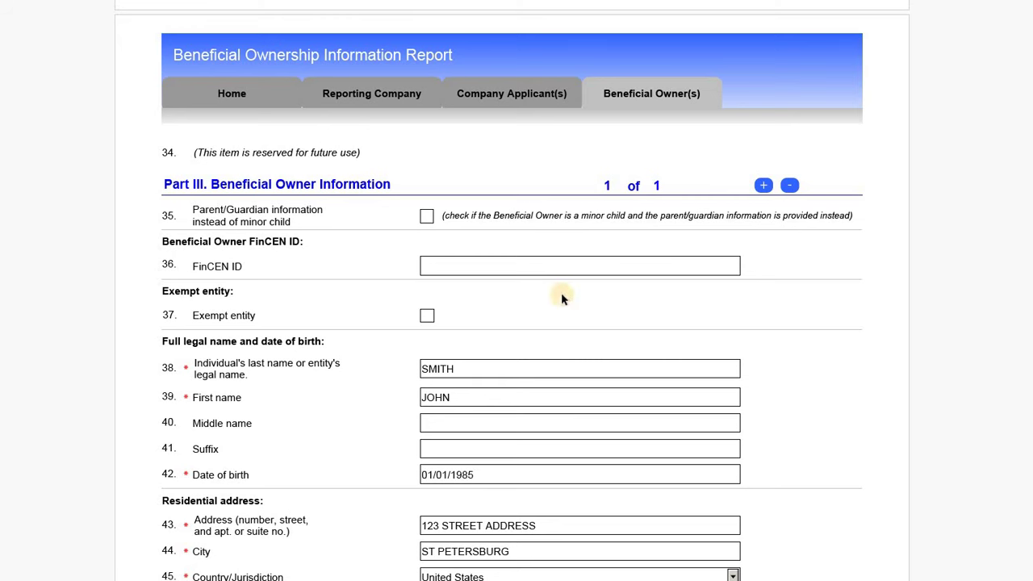
pyautogui.moveTo(467, 266)
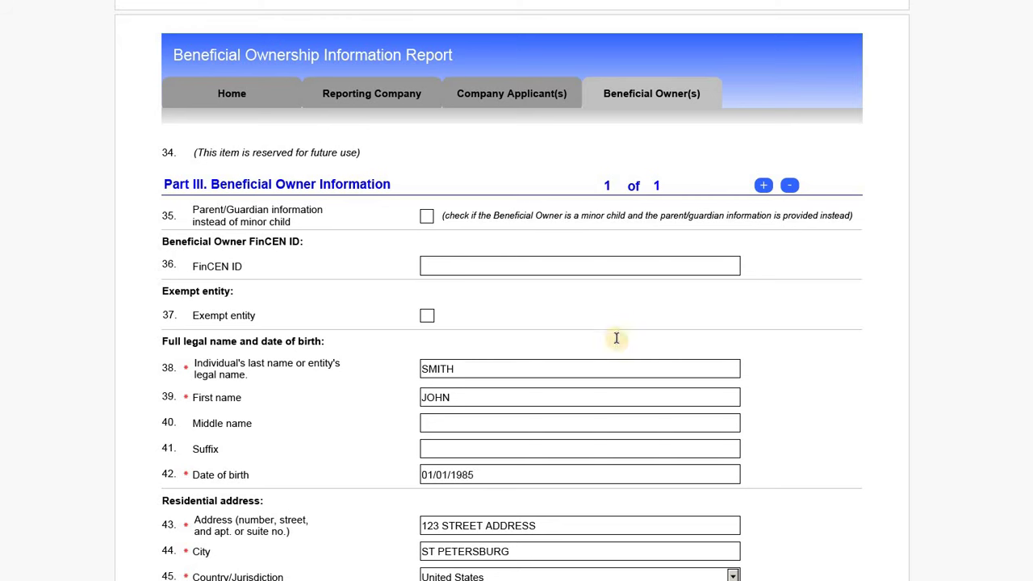
pyautogui.scroll(-1, 561, 393)
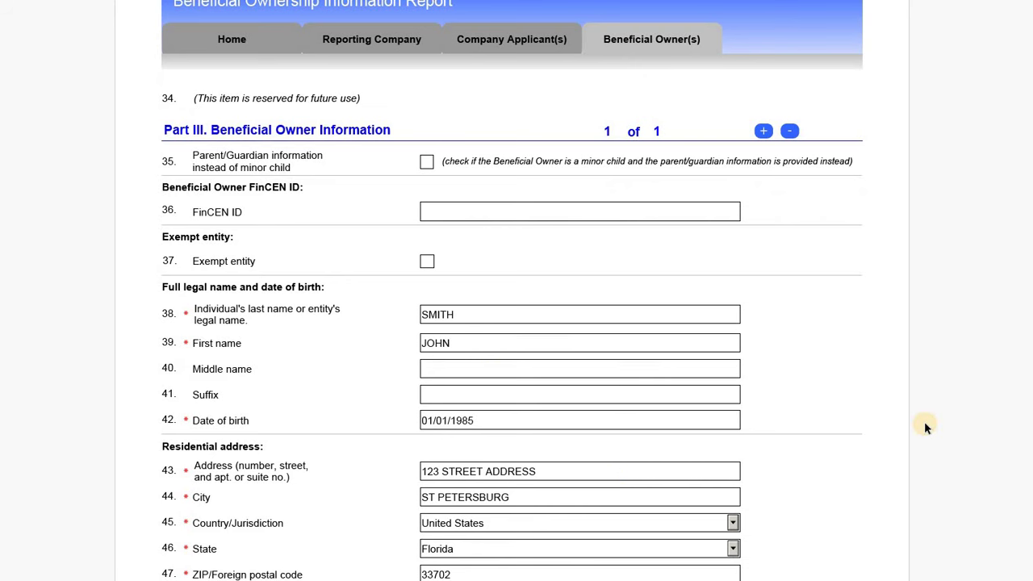
pyautogui.scroll(-2, 924, 428)
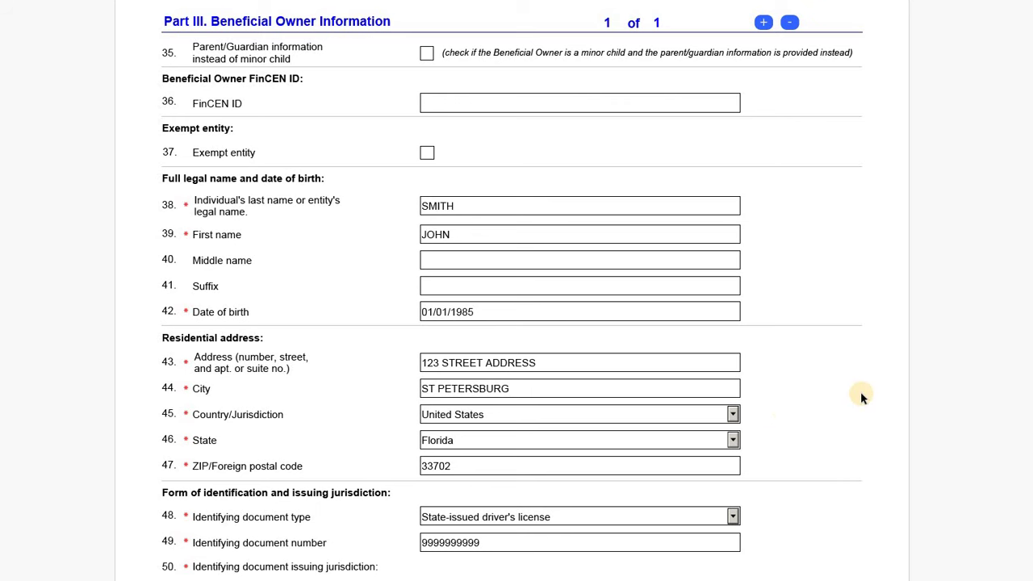
pyautogui.scroll(-1, 860, 338)
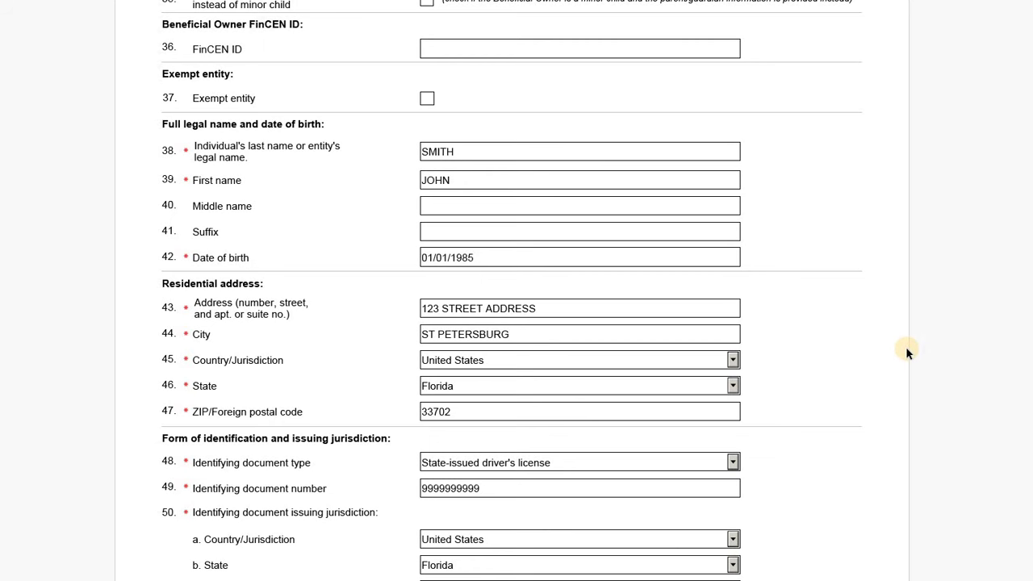
pyautogui.scroll(-2, 884, 365)
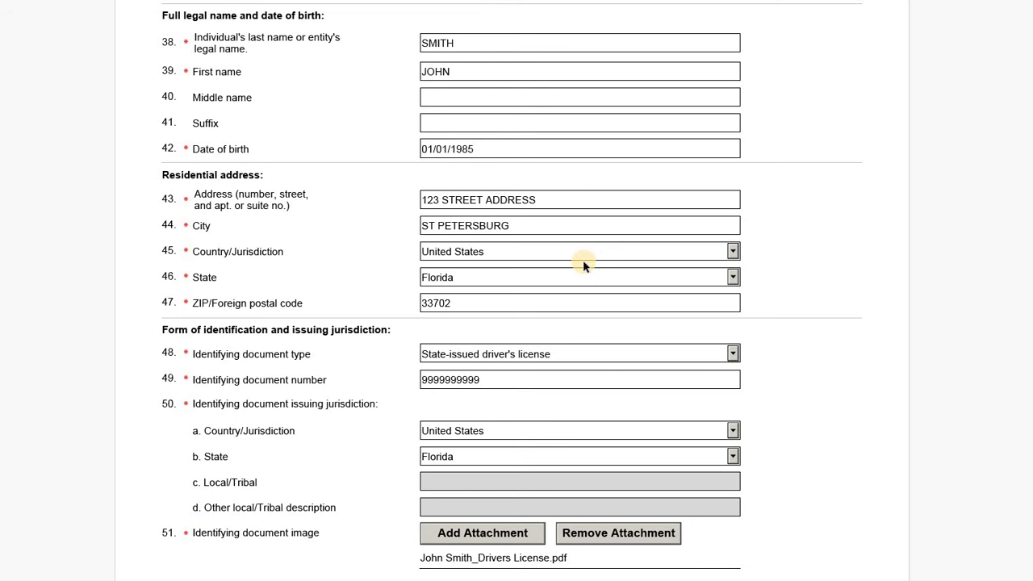
pyautogui.scroll(-3, 744, 392)
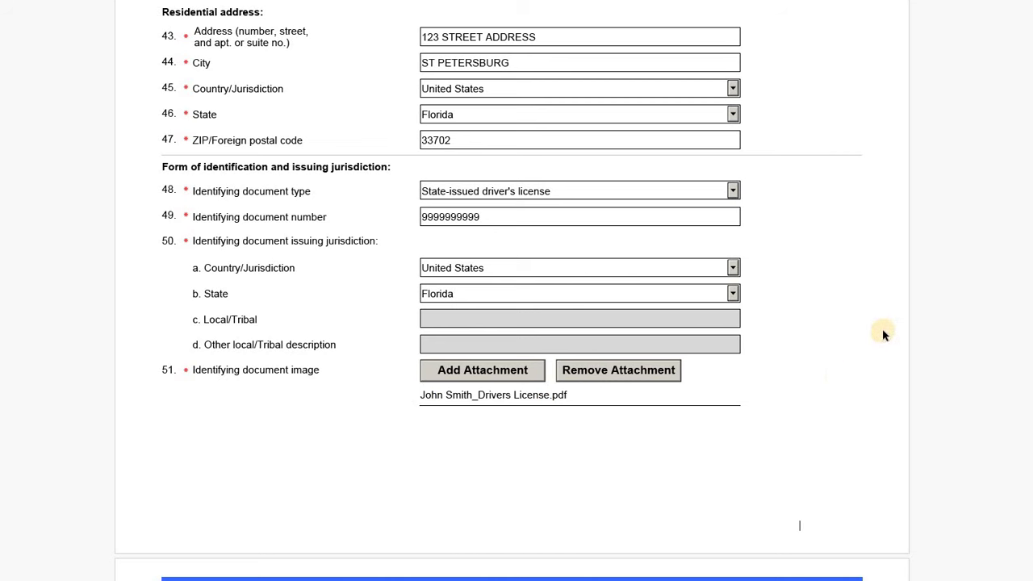
pyautogui.scroll(-7, 917, 275)
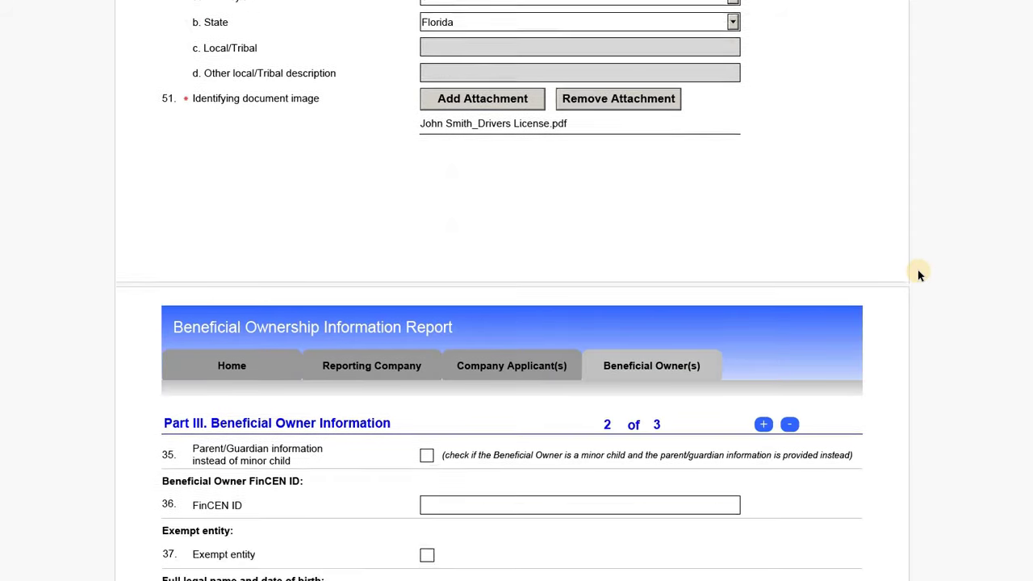
pyautogui.scroll(-1, 920, 355)
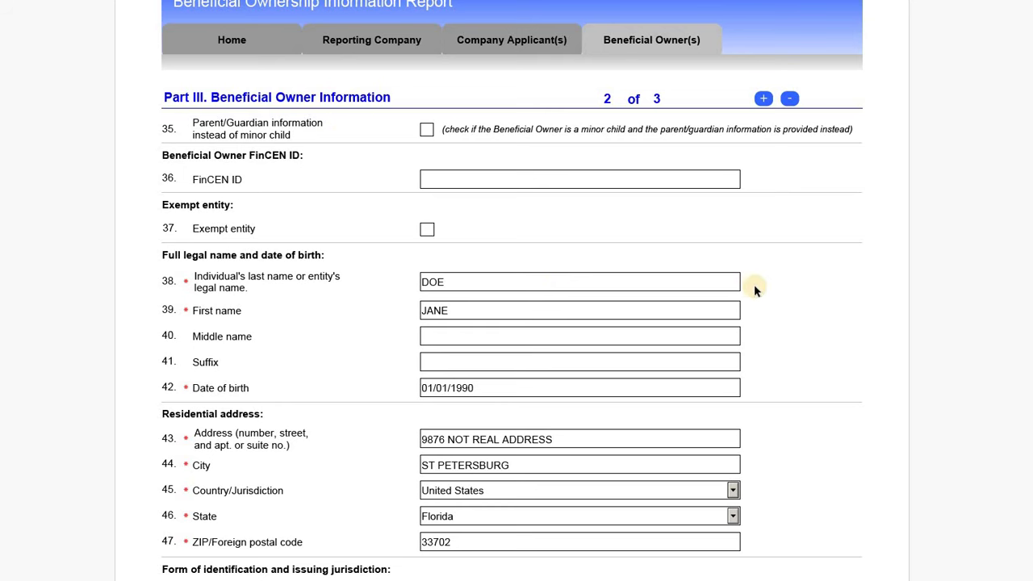
pyautogui.scroll(-2, 848, 339)
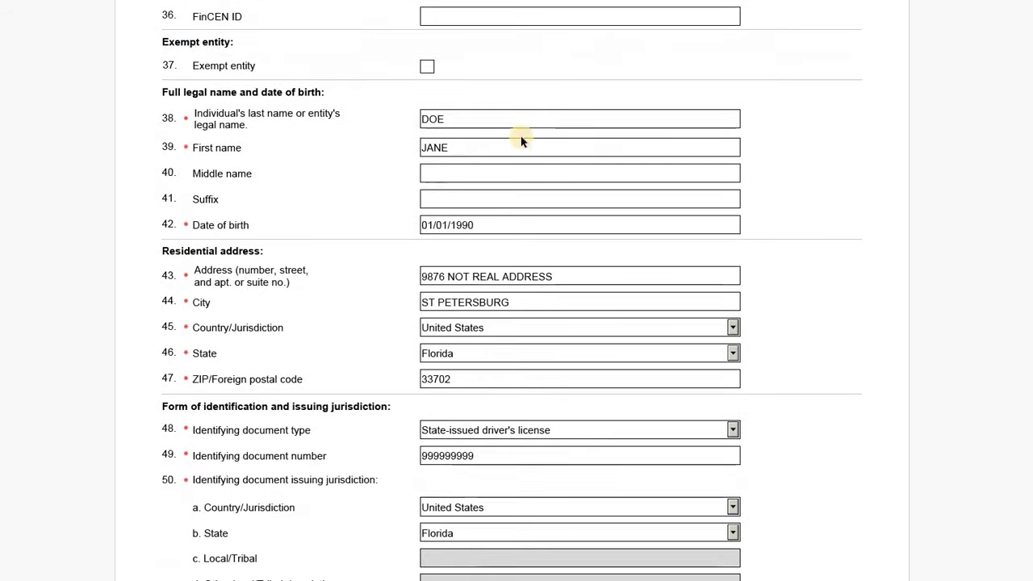
pyautogui.scroll(-1, 569, 234)
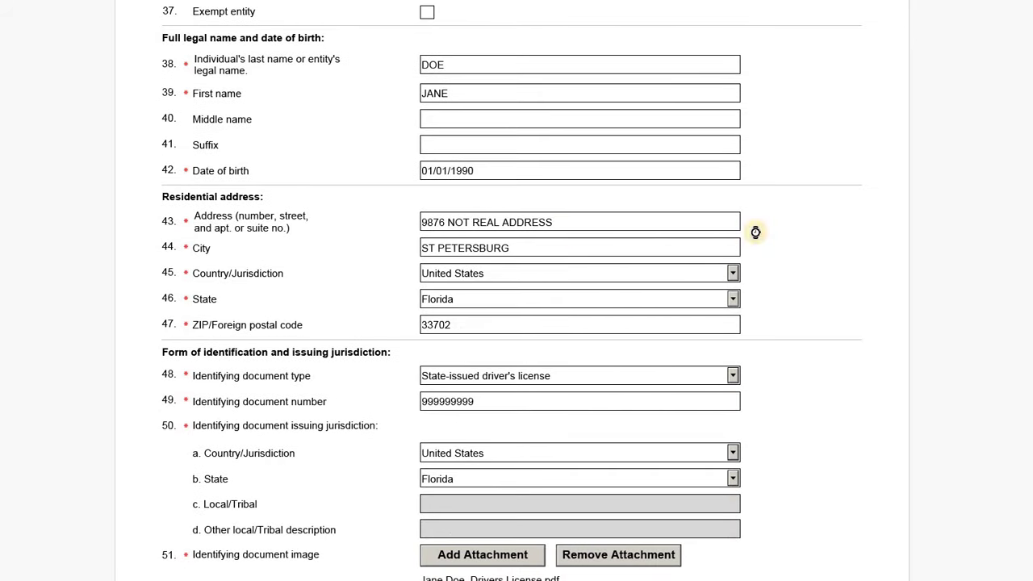
pyautogui.scroll(-1, 863, 246)
pyautogui.scroll(-1, 693, 286)
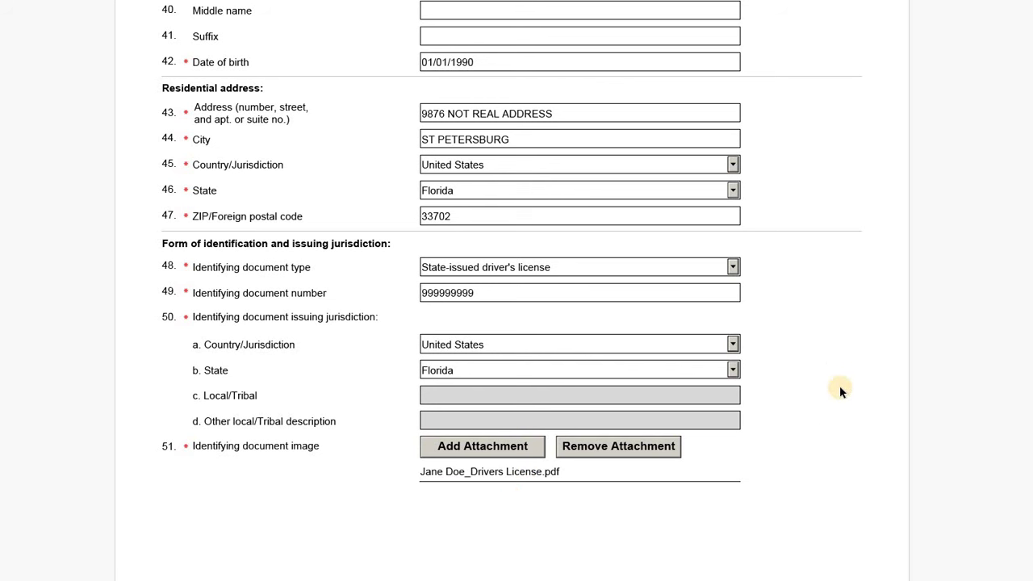
pyautogui.scroll(-10, 846, 371)
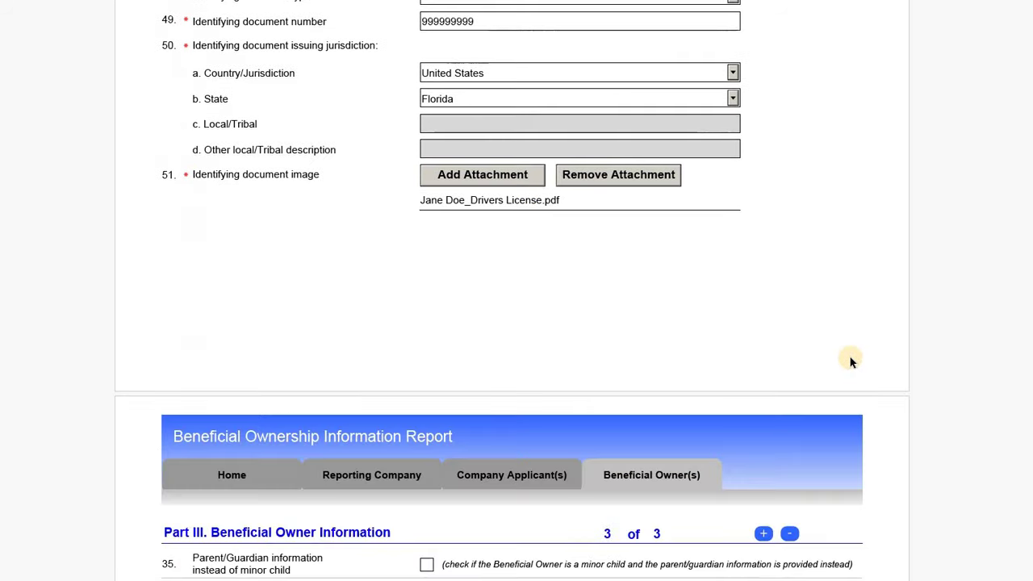
pyautogui.scroll(-1, 454, 256)
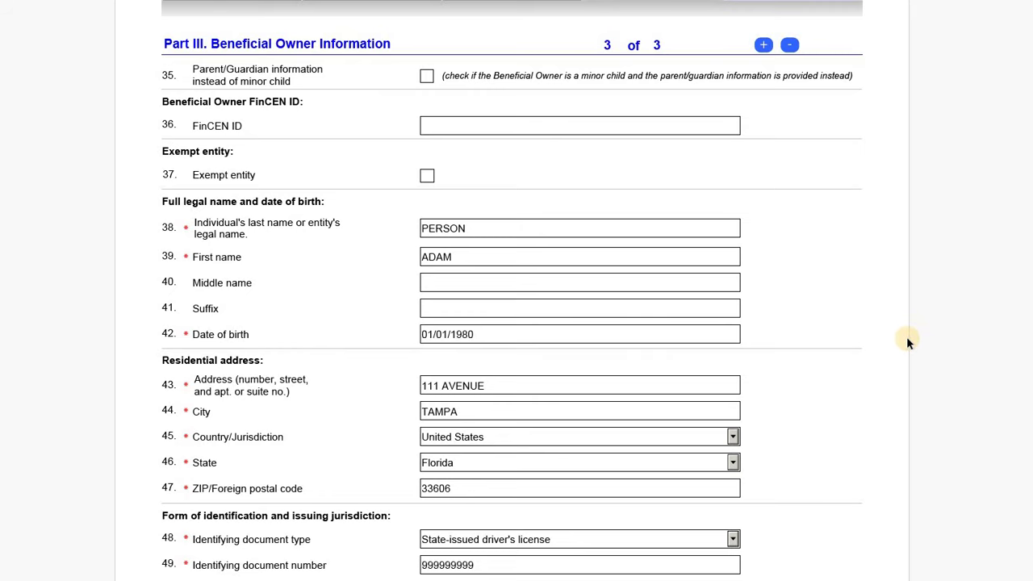
pyautogui.scroll(-3, 907, 337)
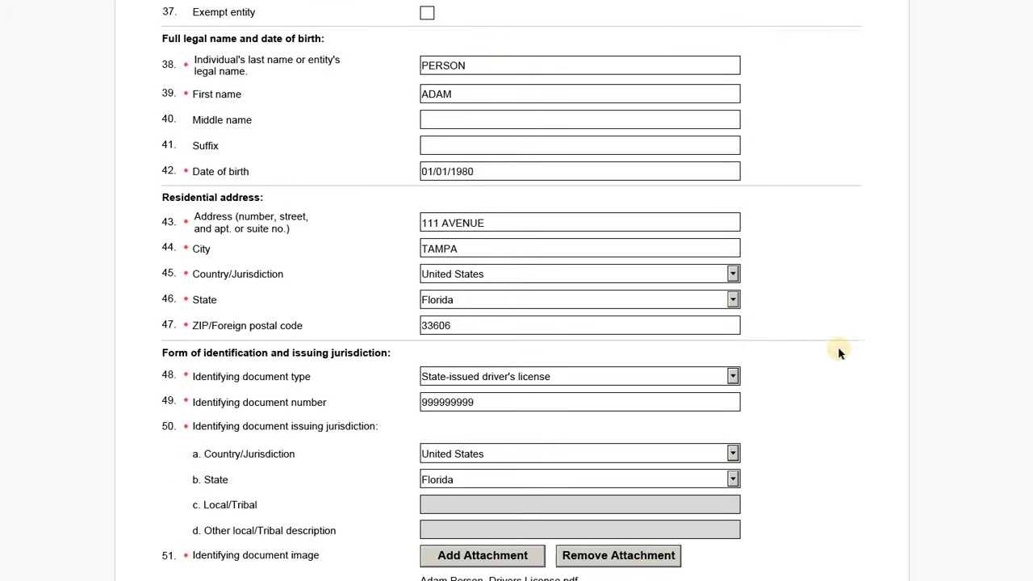
pyautogui.scroll(-1, 357, 445)
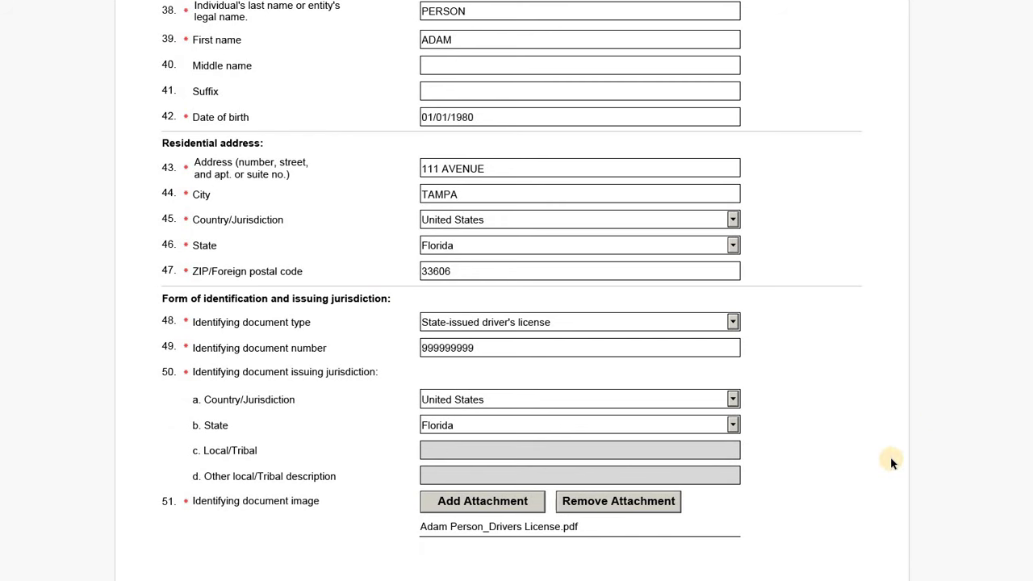
pyautogui.scroll(-2, 892, 484)
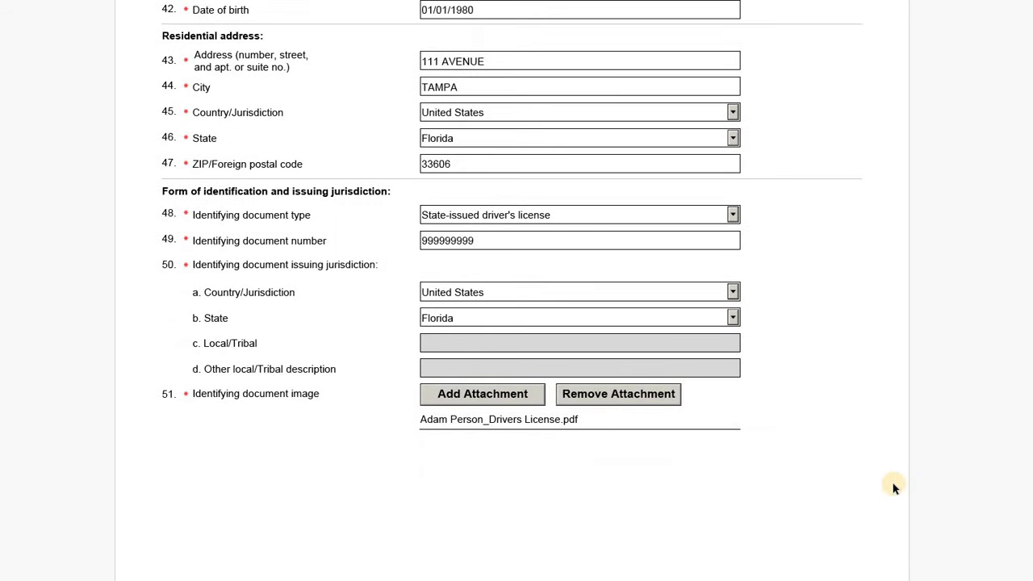
pyautogui.scroll(3, 686, 426)
pyautogui.scroll(2, 811, 427)
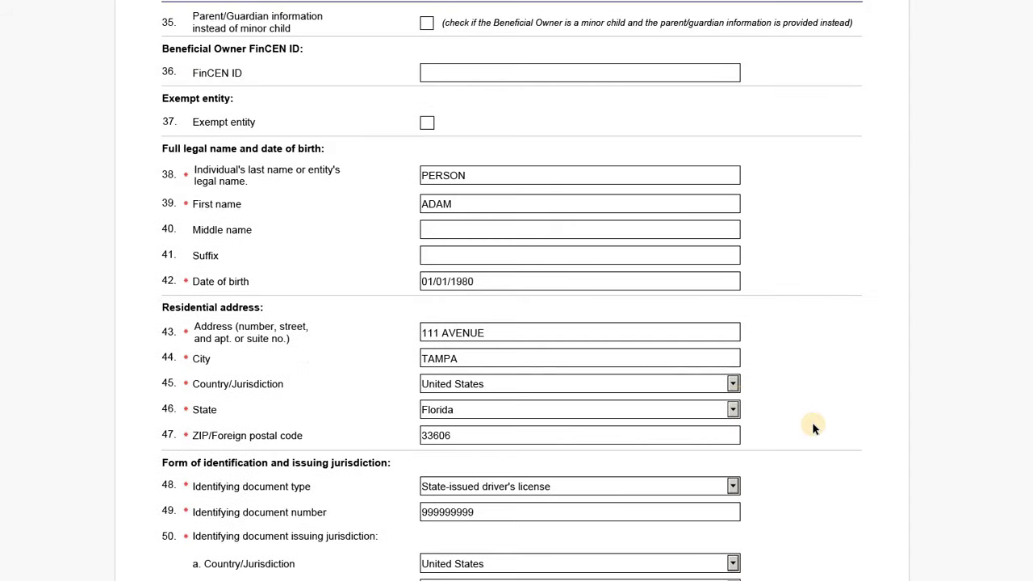
pyautogui.scroll(1, 787, 410)
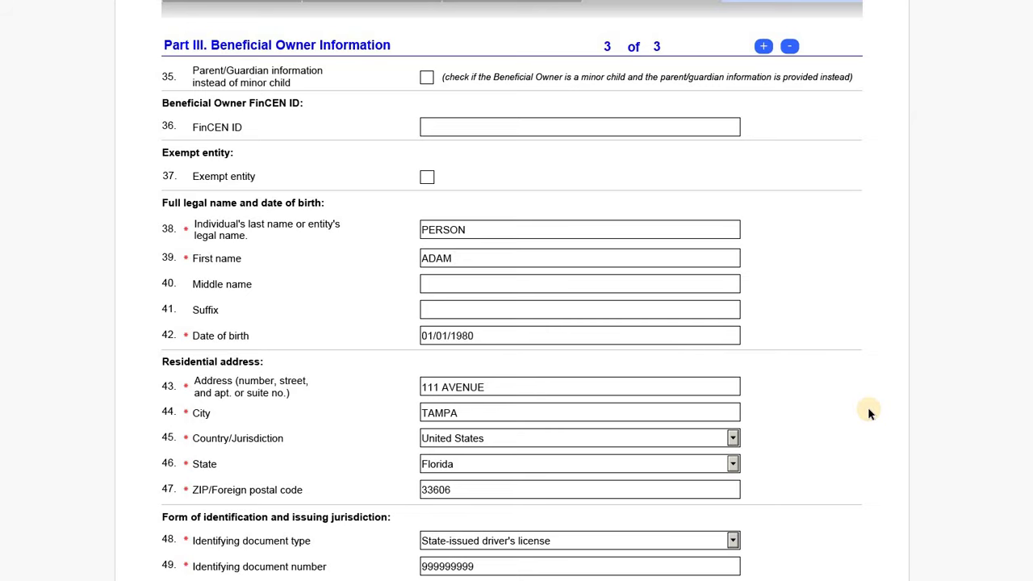
pyautogui.scroll(-2, 497, 251)
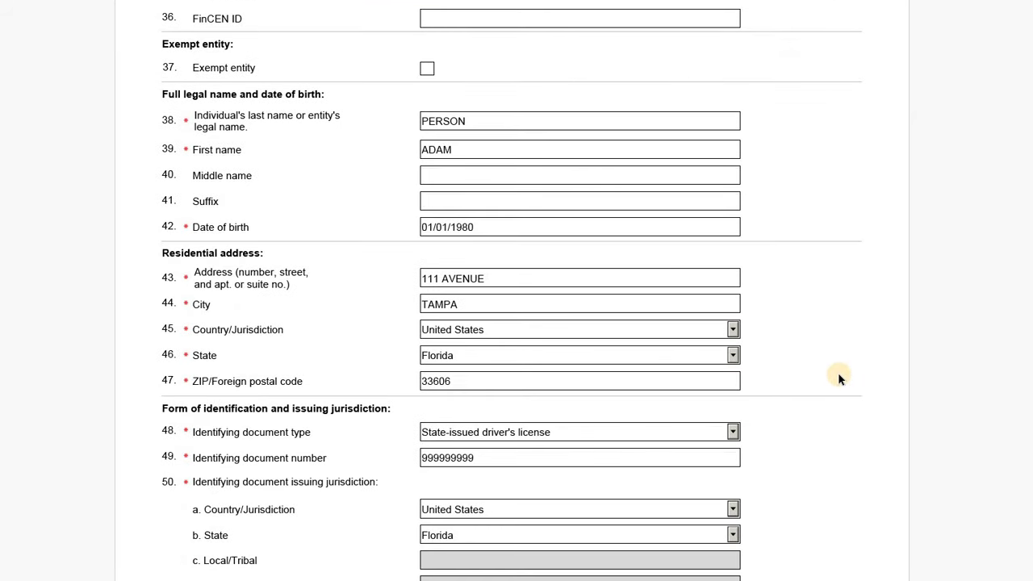
pyautogui.scroll(2, 827, 371)
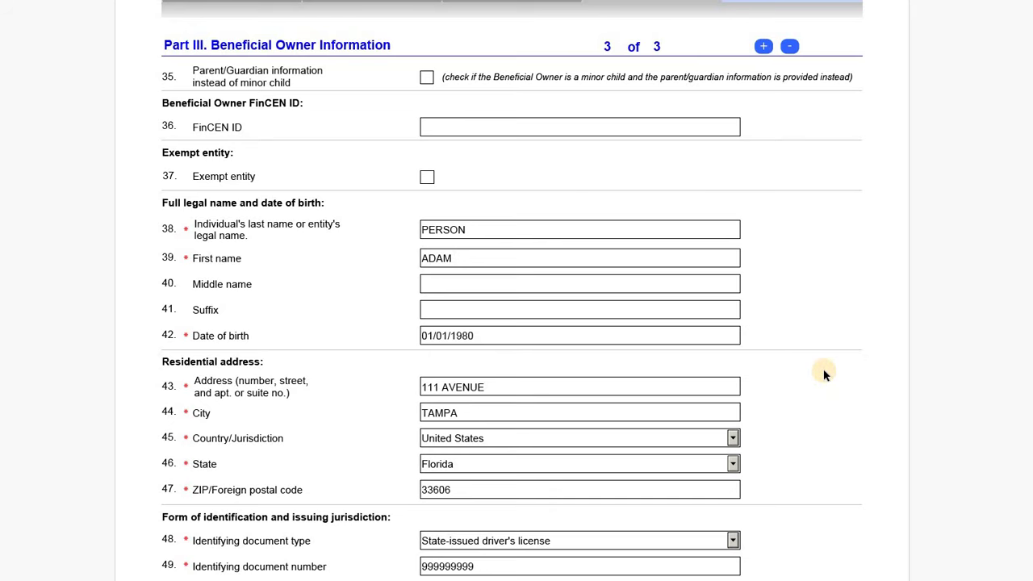
pyautogui.scroll(3, 825, 374)
pyautogui.scroll(13, 825, 374)
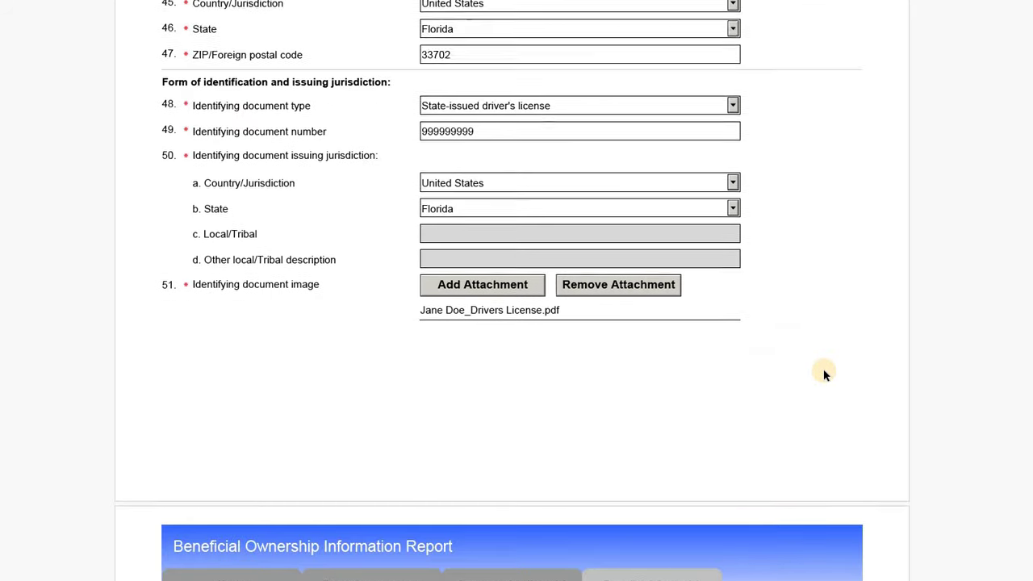
pyautogui.scroll(6, 824, 373)
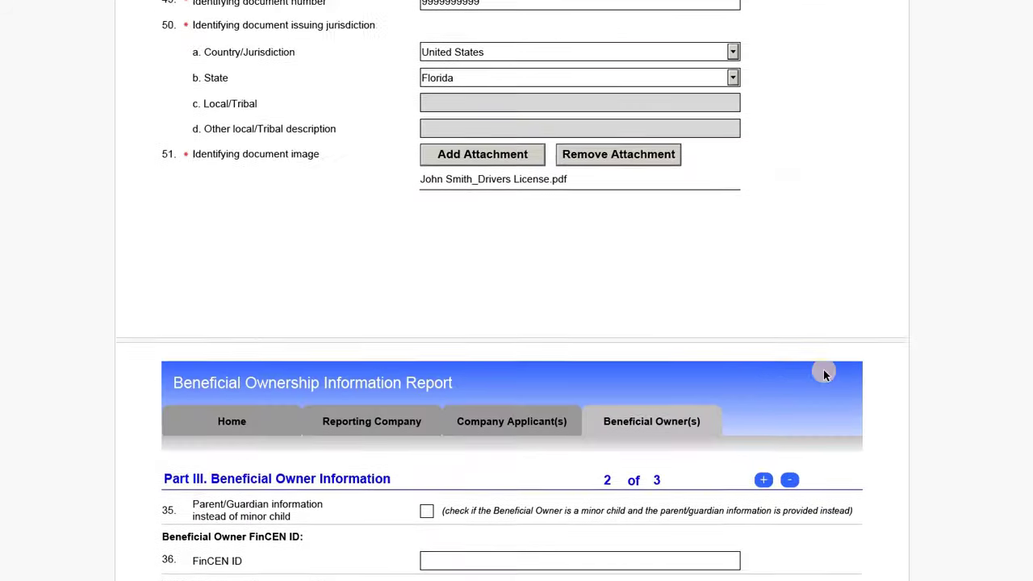
pyautogui.scroll(11, 825, 373)
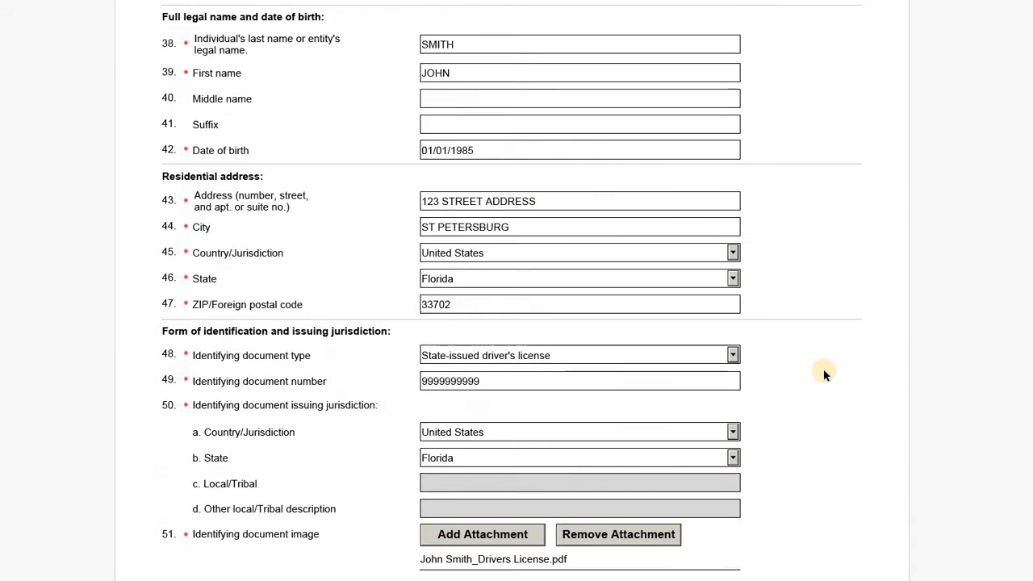
pyautogui.scroll(16, 825, 373)
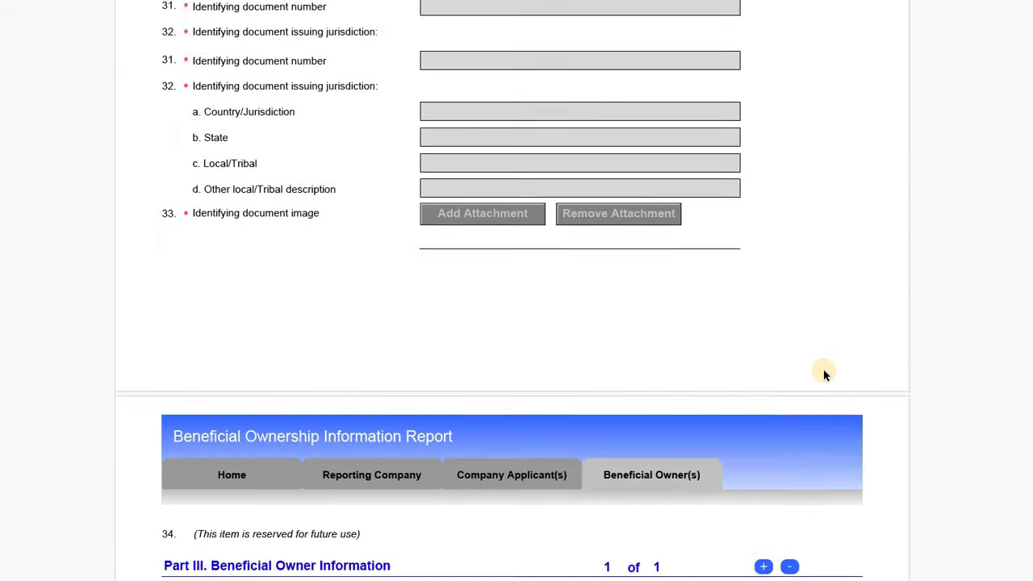
pyautogui.scroll(20, 825, 374)
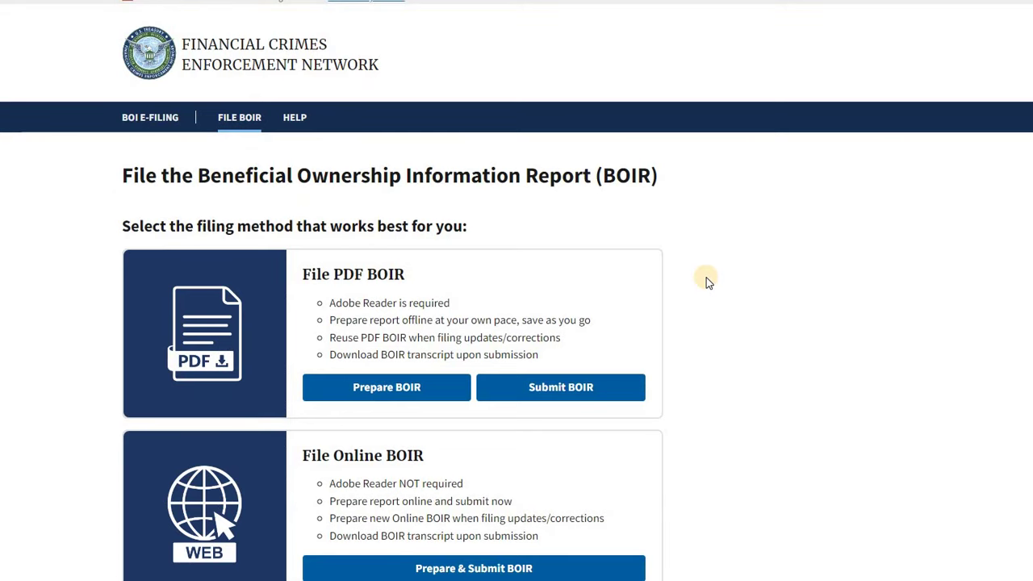
# Scroll the File BOIR page to review the File PDF BOIR and File Online BOIR options.
pyautogui.scroll(-2, 73, 155)
pyautogui.scroll(-1, 569, 337)
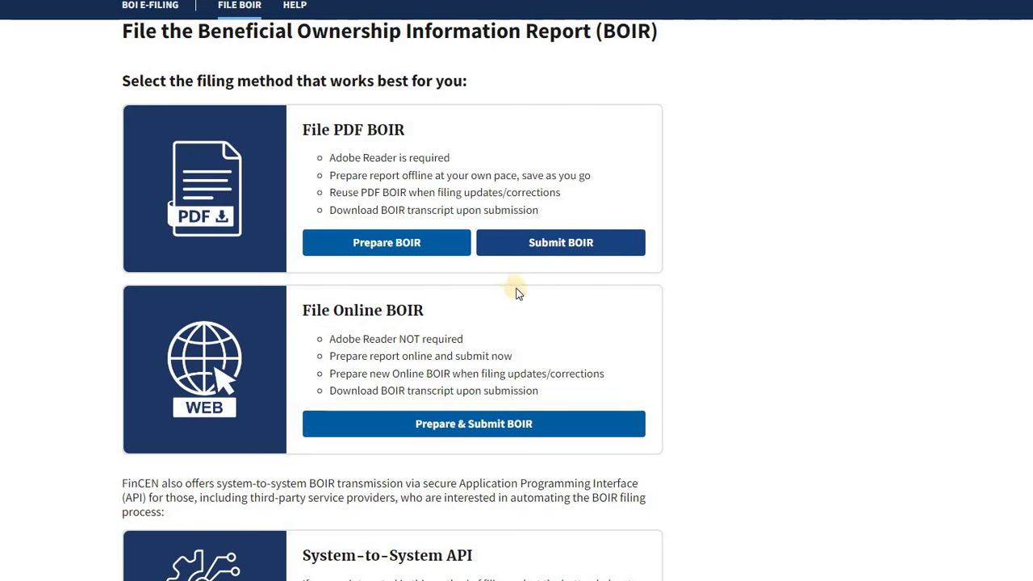
pyautogui.scroll(2, 598, 318)
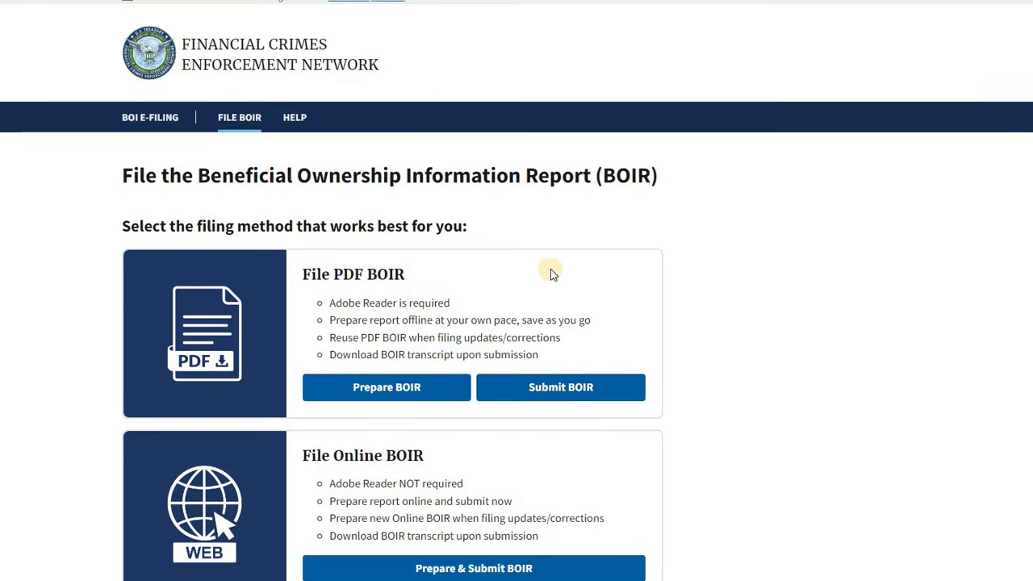